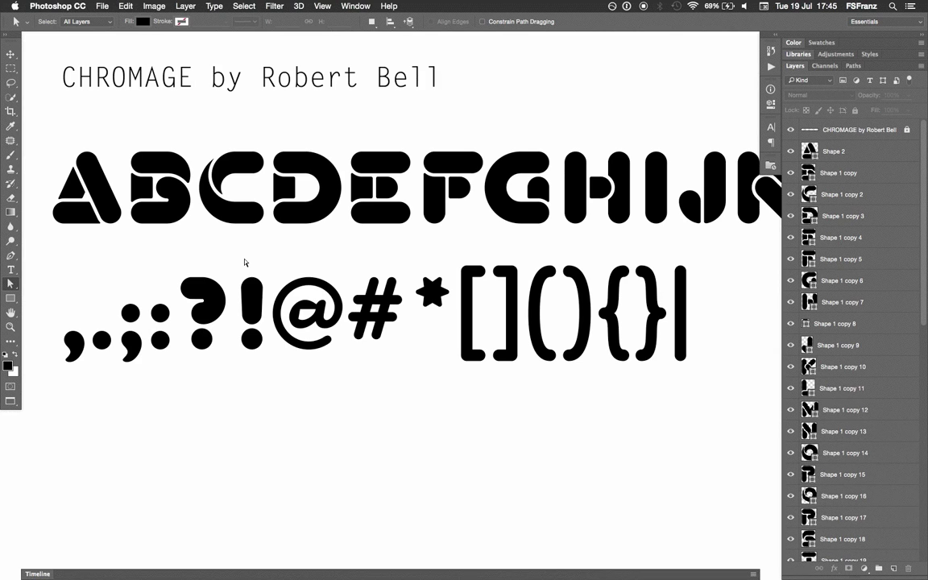
Alt-drag copies of F, A, C and E below the letters to spell FACE, then undo them.
key(v)
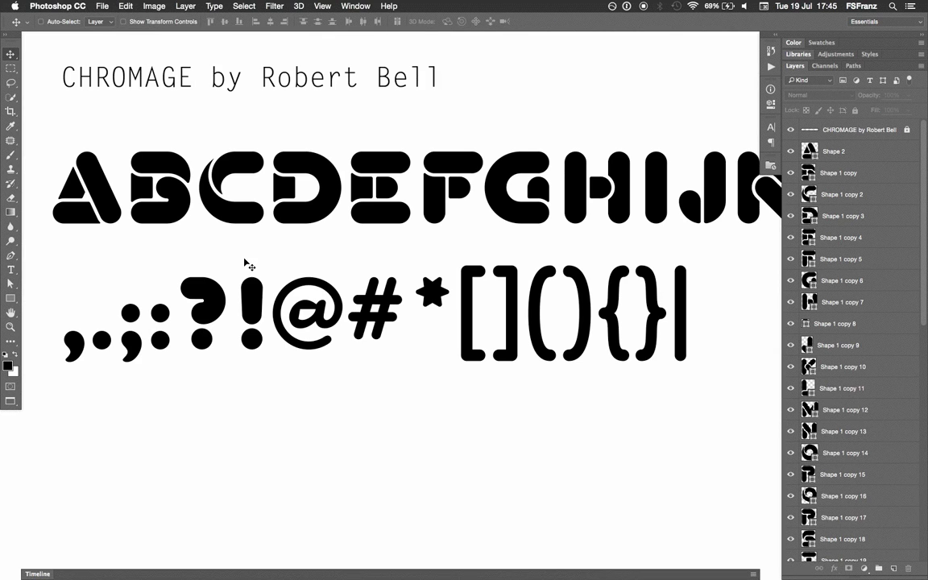
key(super)
drag(451, 190, 213, 443)
drag(111, 211, 299, 470)
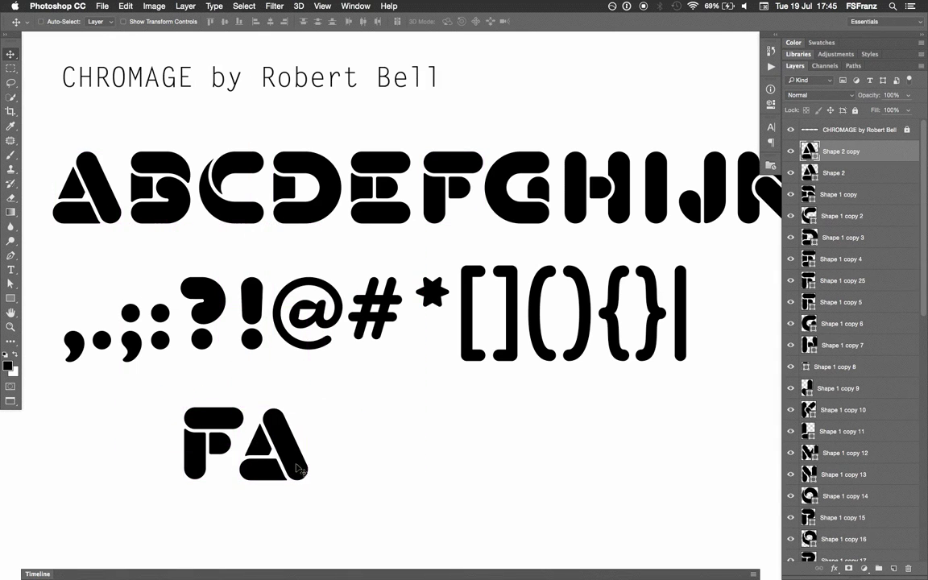
drag(214, 197, 359, 472)
drag(367, 219, 411, 474)
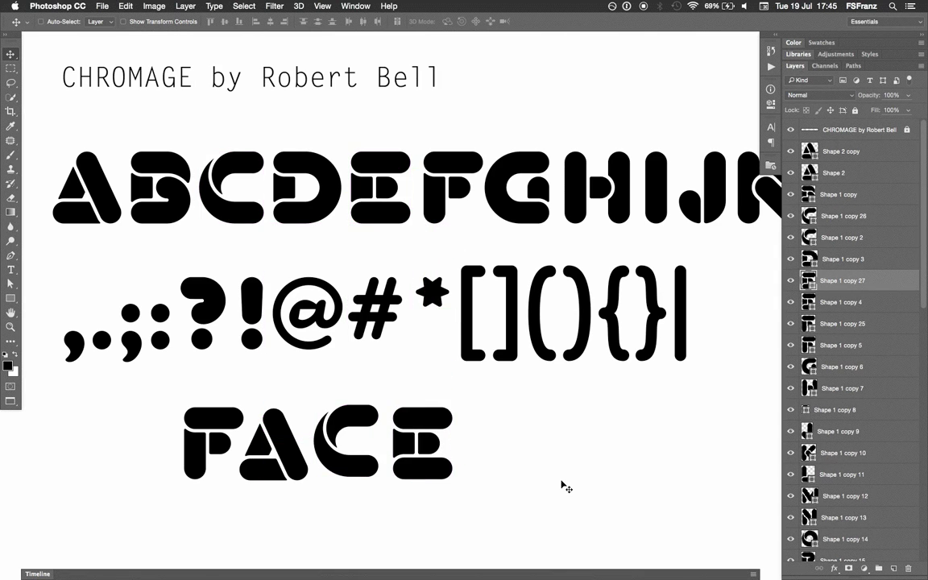
key(super+alt+z)
key(super+alt+z)
key(super+alt+z)
key(super+alt+z)
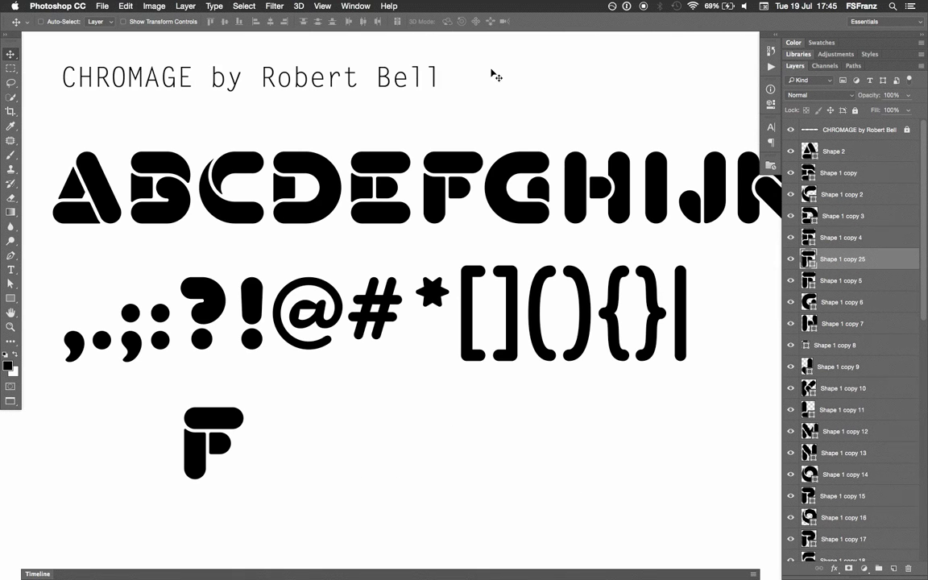
key(super+alt+z)
Open the Fontself Maker panel from Window > Extensions and nudge it lower right.
click(356, 6)
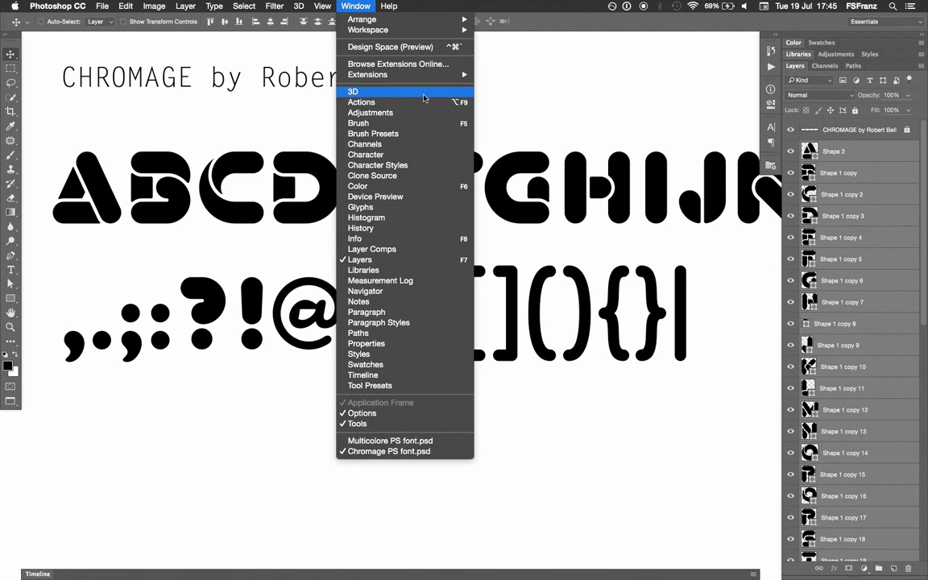
mouse_move(451, 75)
click(517, 84)
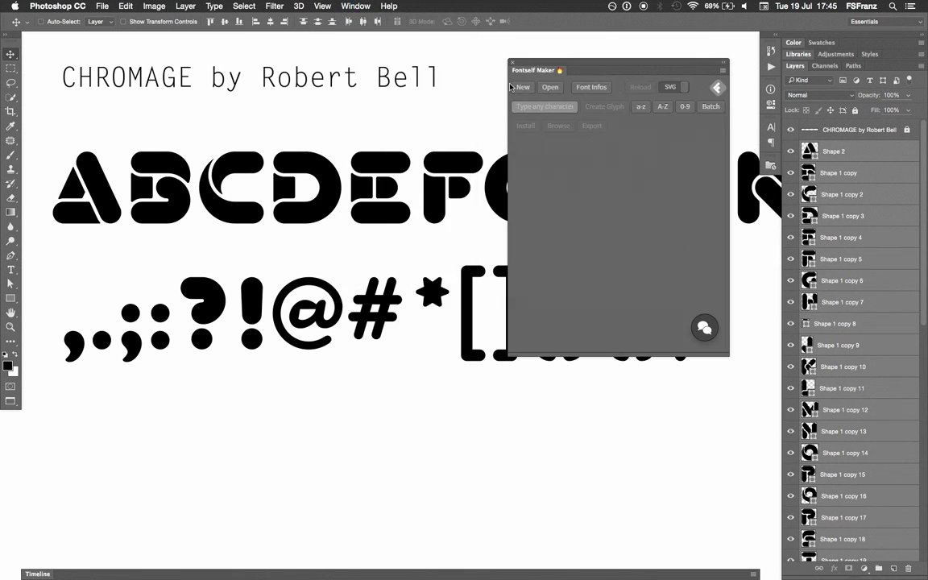
drag(538, 71, 567, 93)
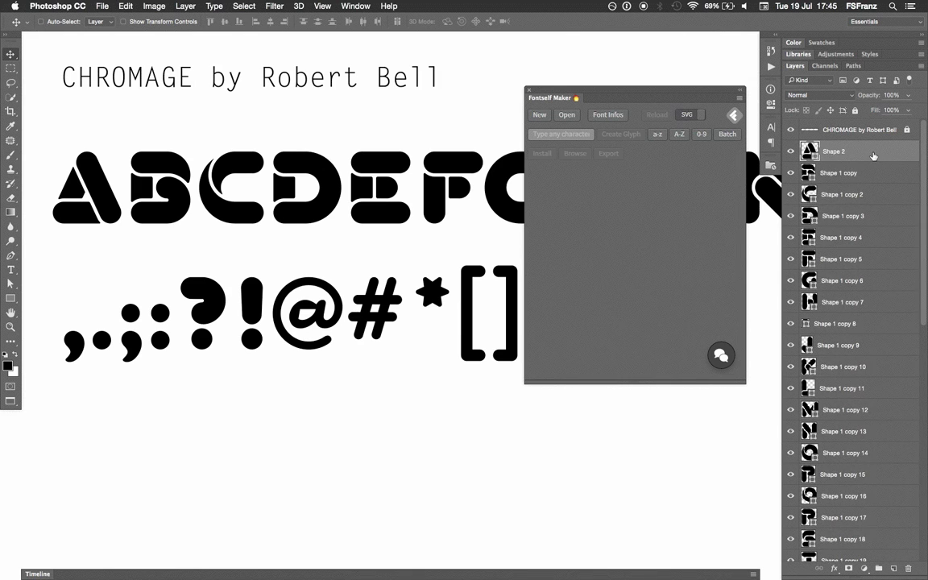
Select the full range of uppercase letter layers in the Layers panel.
scroll(875, 156, down, 3)
scroll(874, 155, down, 5)
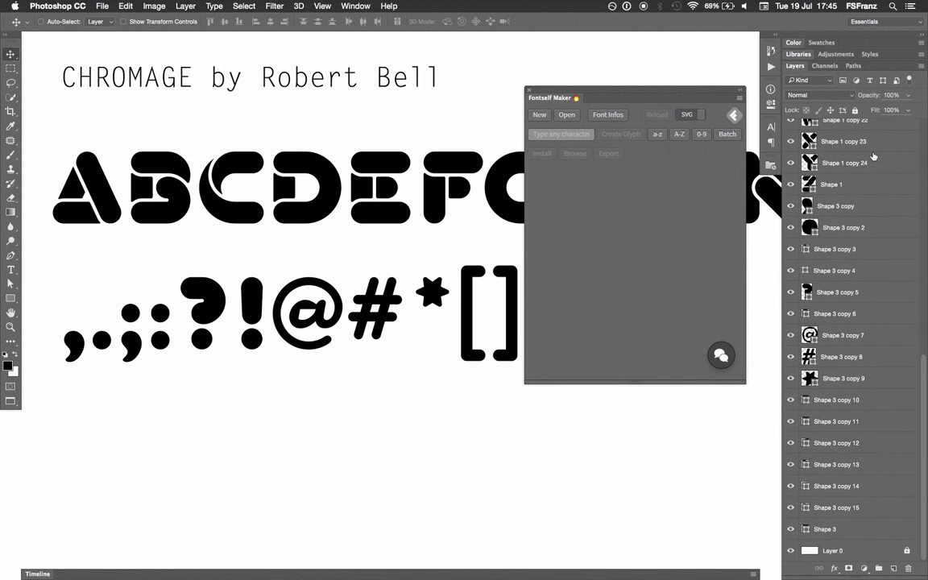
shift+click(845, 187)
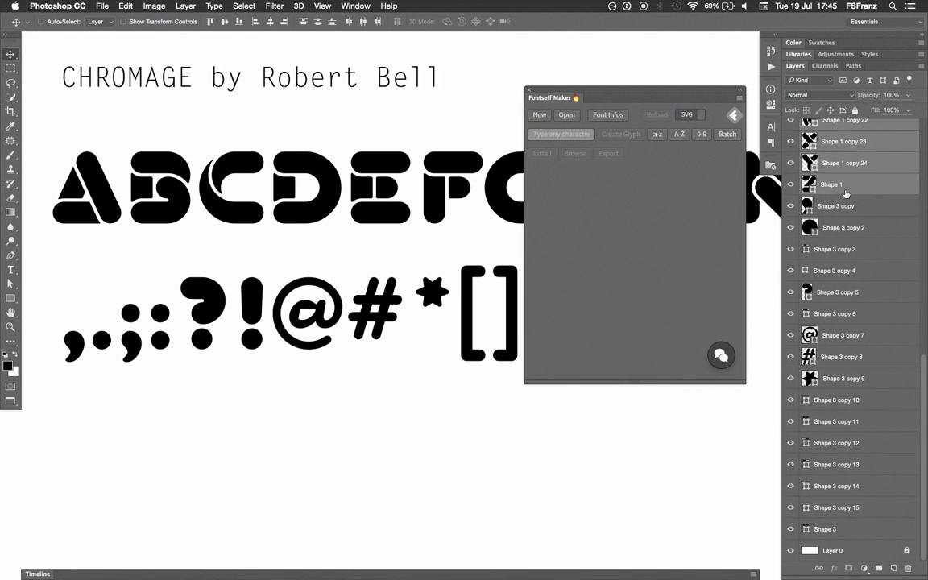
Generate glyphs A–Z from the selected layers and type HELLO WORLD in the live preview.
click(680, 134)
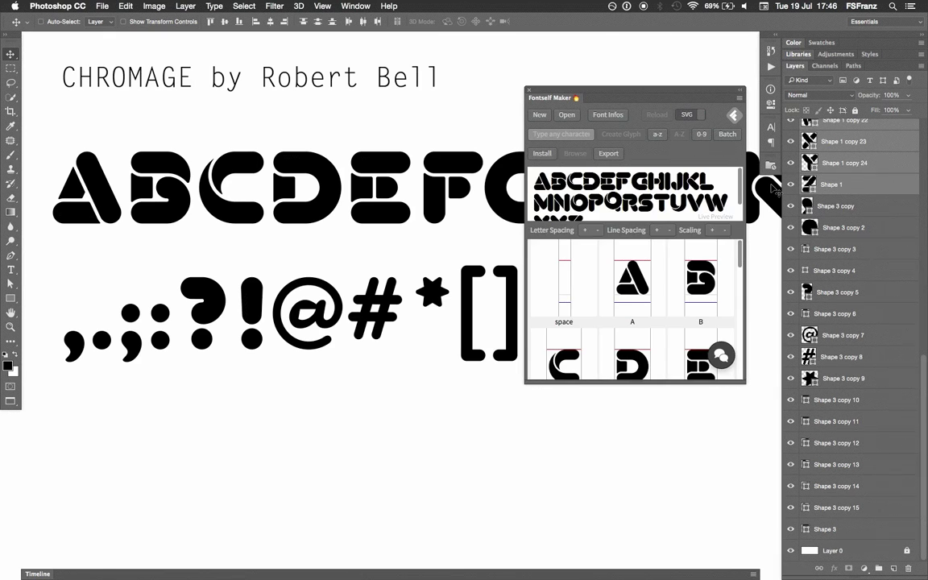
drag(665, 383, 659, 516)
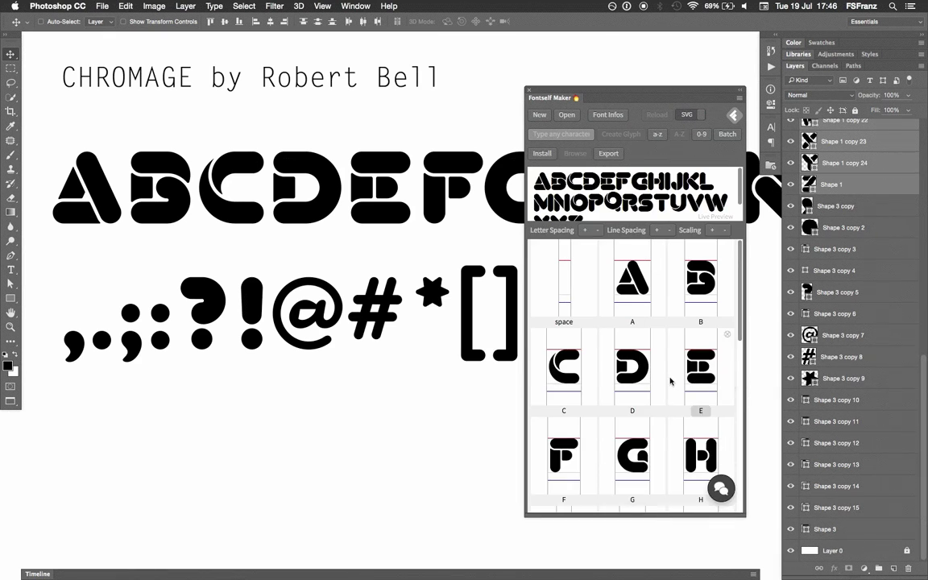
scroll(670, 381, down, 3)
scroll(671, 381, down, 10)
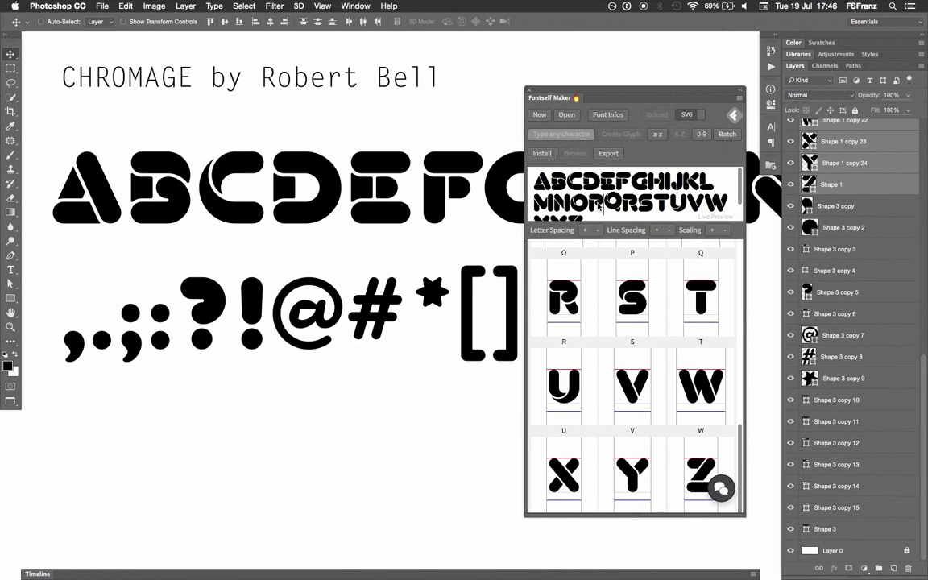
text(HELLO WO)
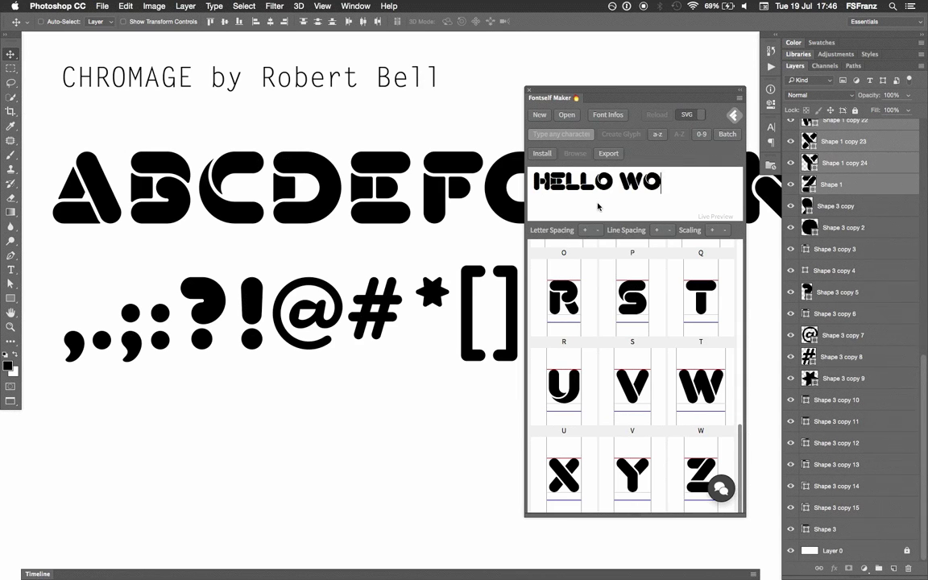
text(RLD)
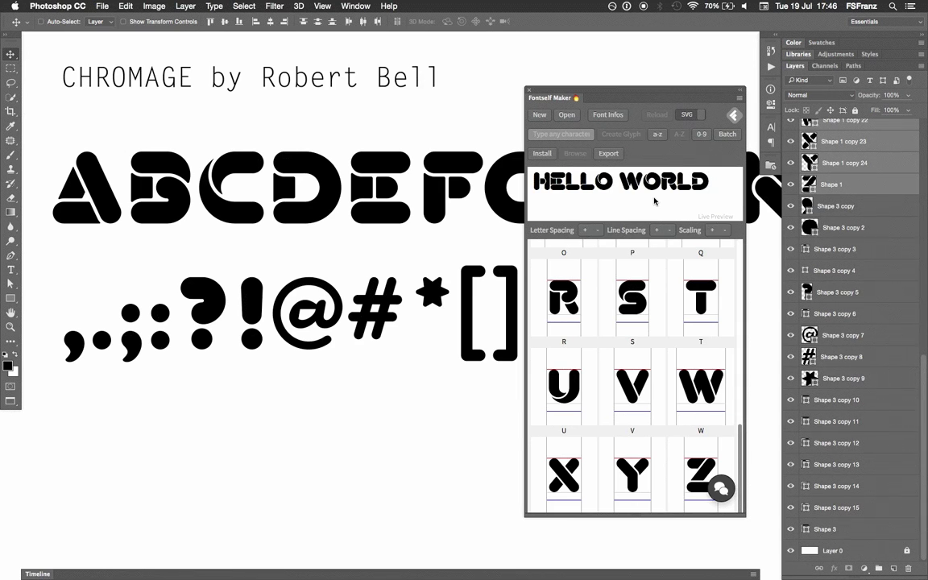
Install the new font from Fontself Maker under the name HelloWorld.
click(543, 153)
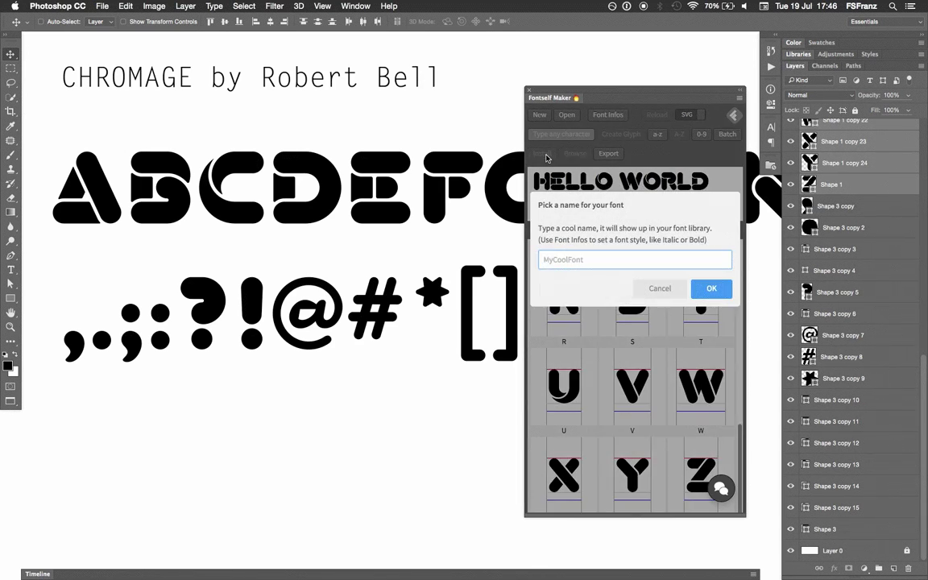
text(Helo)
key(BackSpace)
text(loWorld)
key(Return)
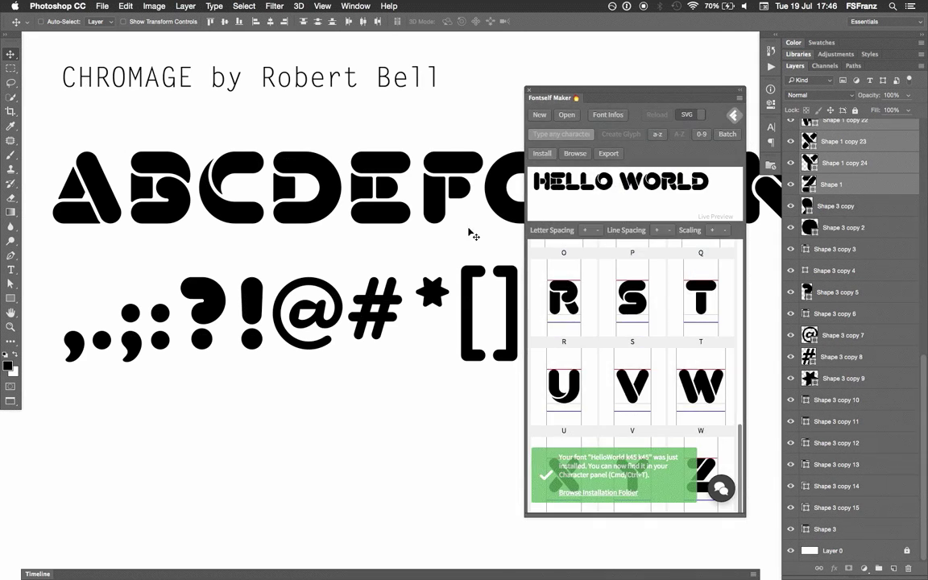
key(t)
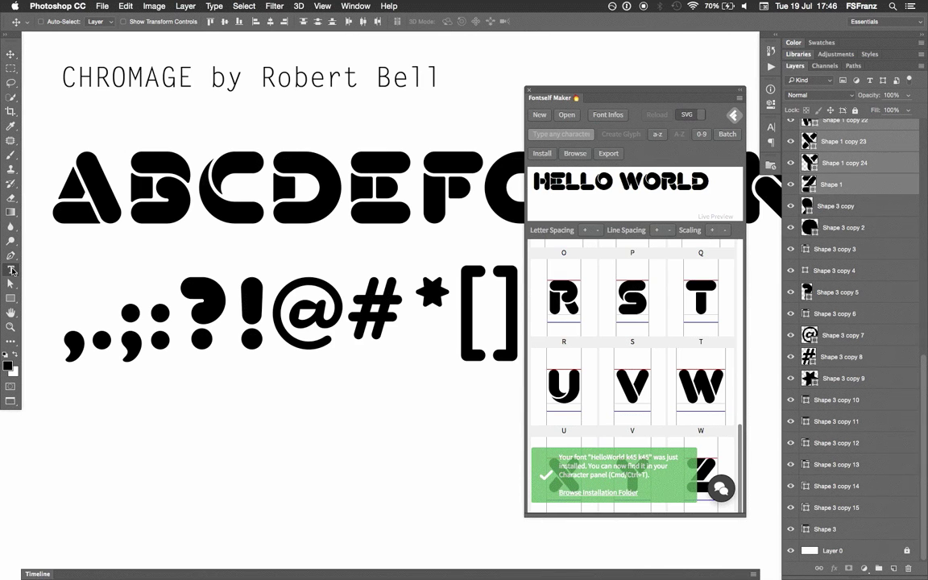
Type FACE on the canvas below the punctuation and set it in HelloWorld k45.
click(131, 489)
text(F)
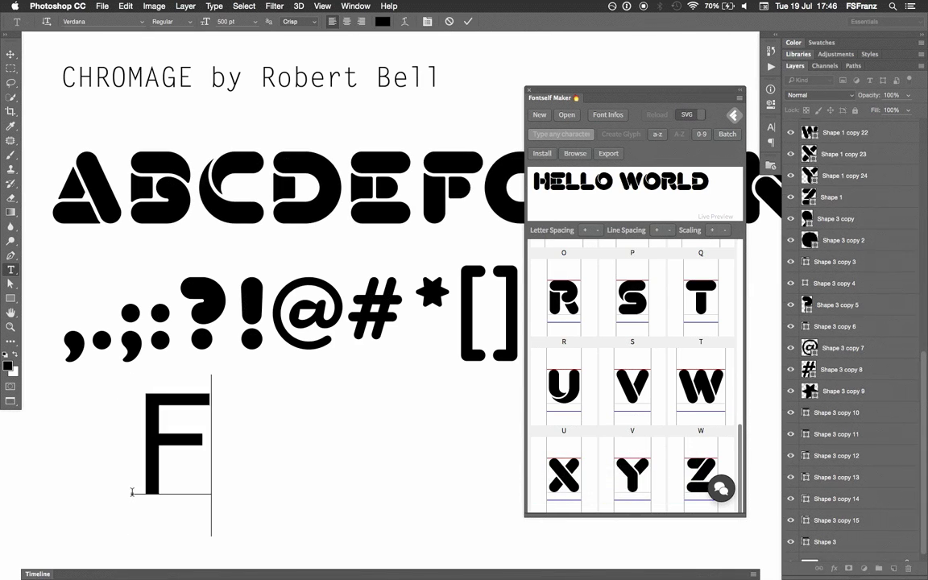
text(ACE)
key(ctrl+a)
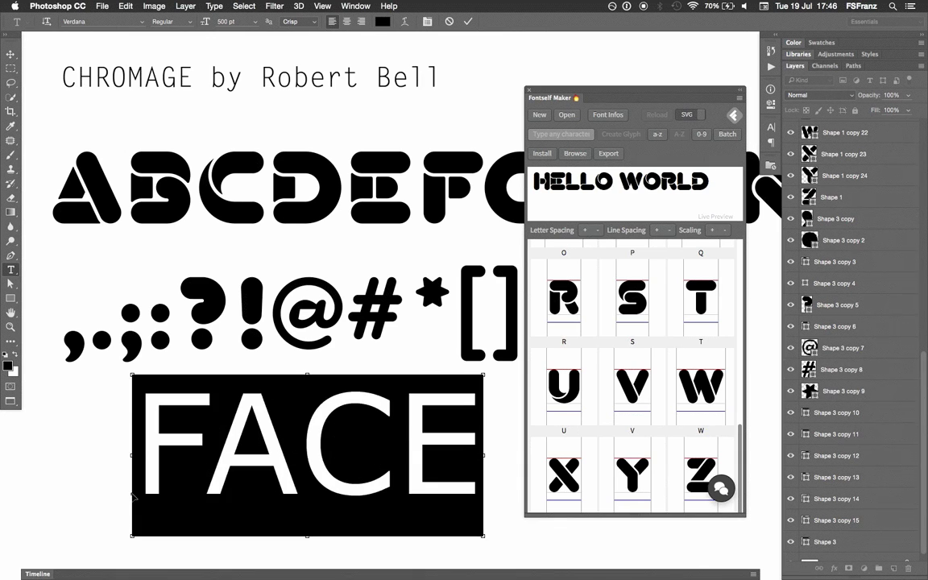
key(super+t)
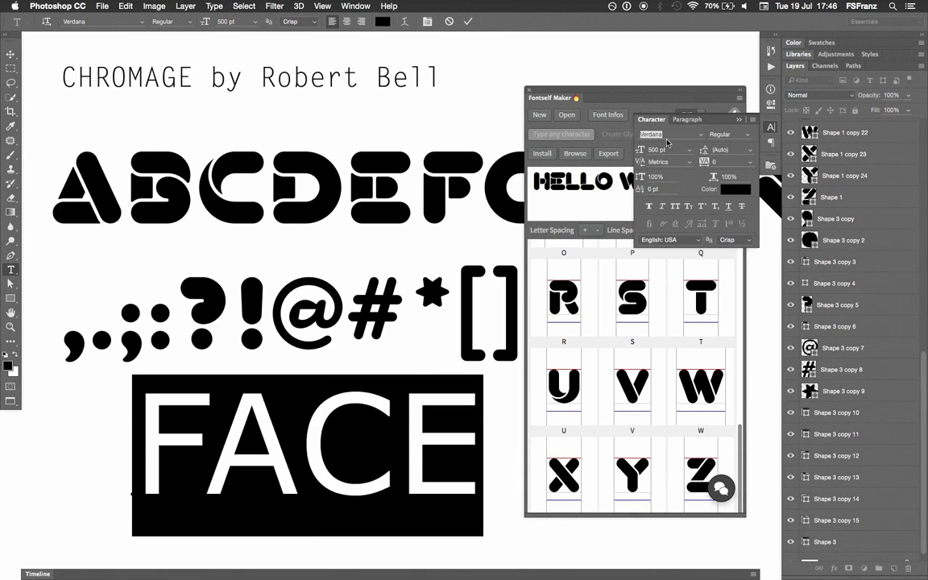
text(hello)
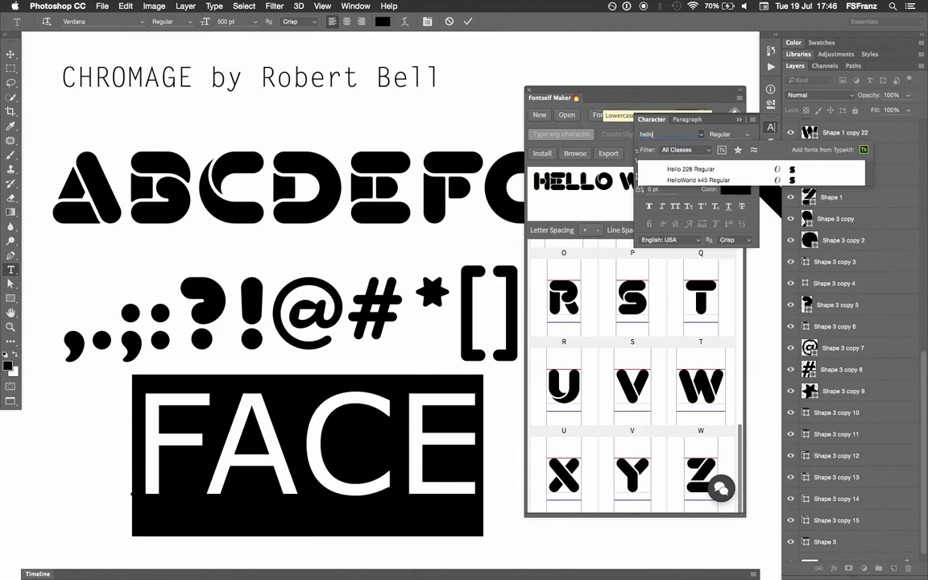
key(Down)
key(Down)
key(Return)
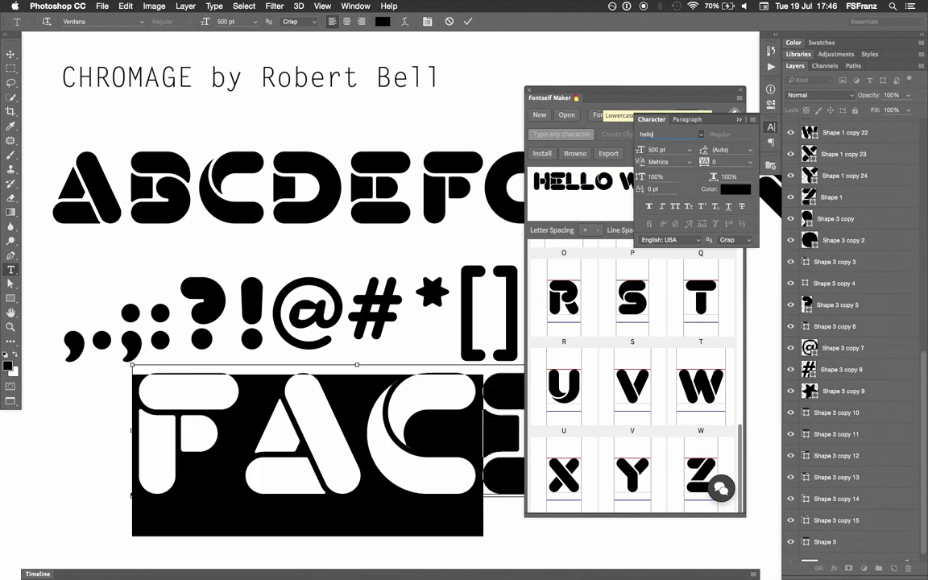
key(super+Return)
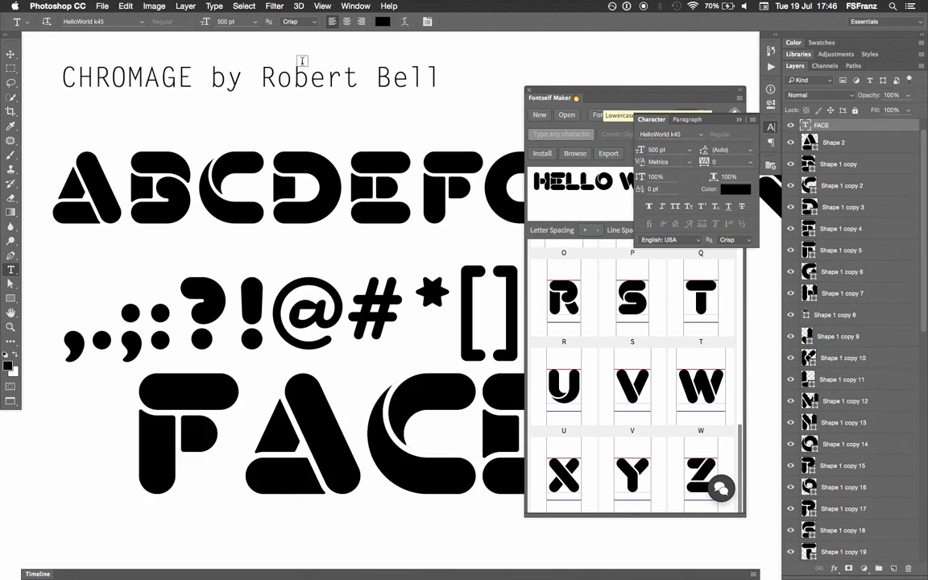
Move the FACE text further left and replace its A with E.
key(v)
drag(286, 448, 212, 473)
key(t)
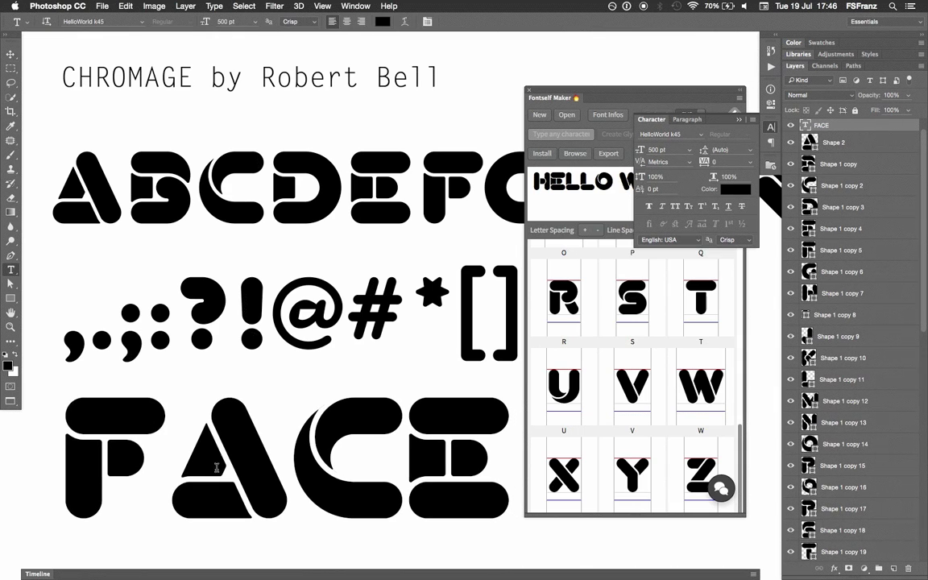
drag(195, 420, 282, 420)
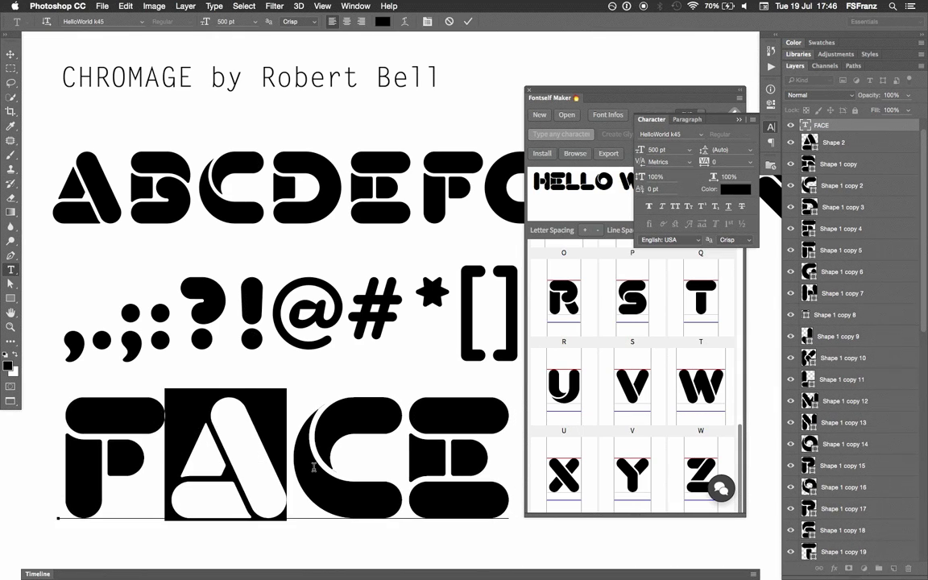
text(E)
Replace the F with H so the word reads HECE, then commit the edit.
key(Left)
key(shift+Left)
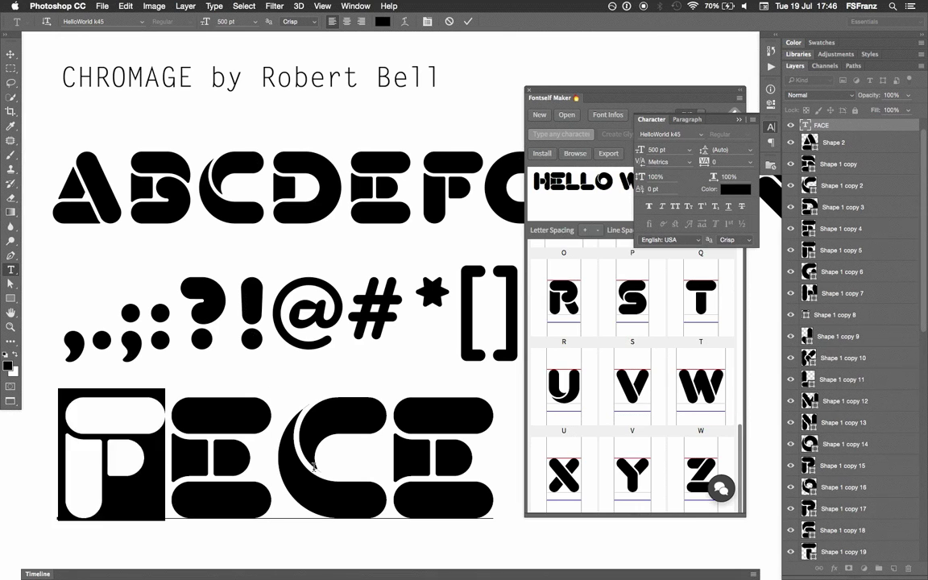
text(H)
key(super+Return)
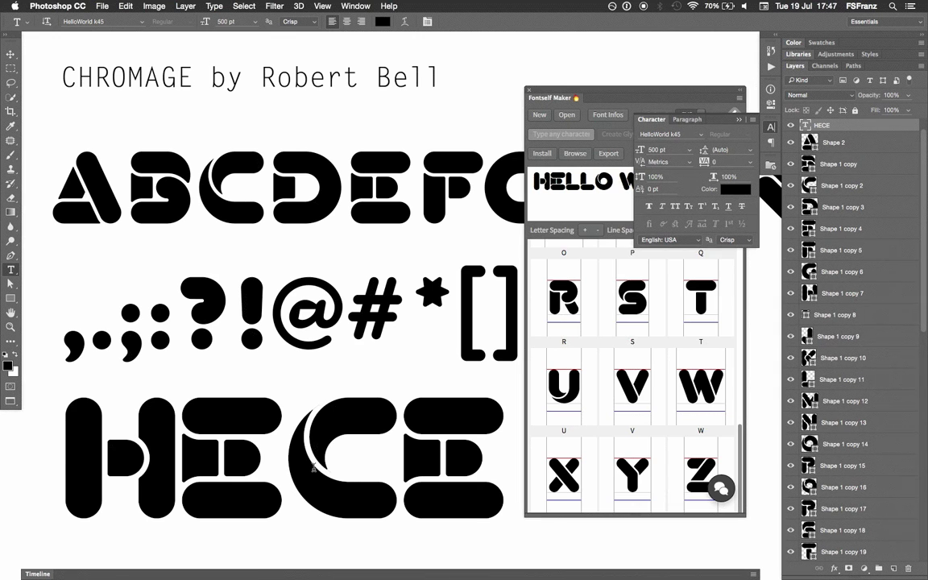
key(ctrl+Tab)
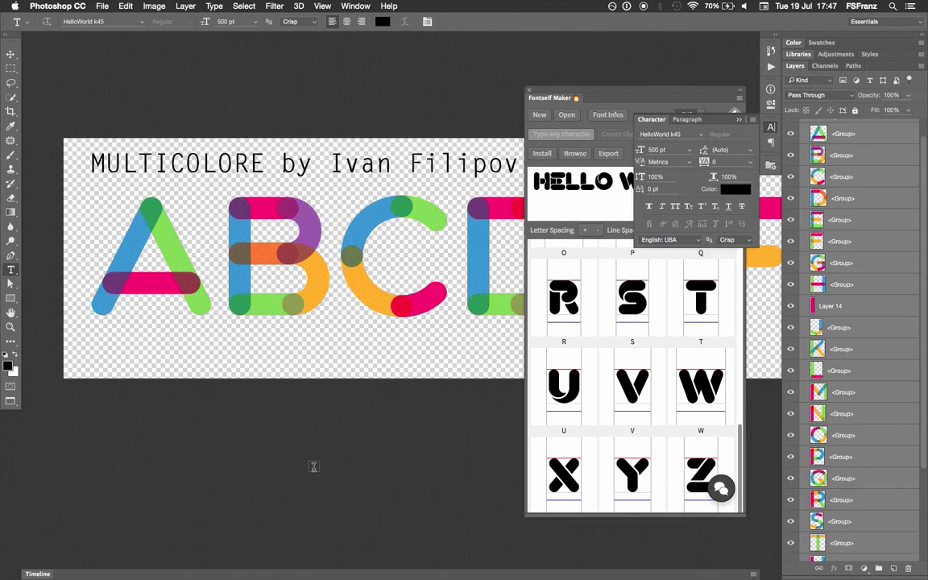
Collapse the Fontself Maker panel and move it higher up, clear of the colour letters.
double_click(562, 98)
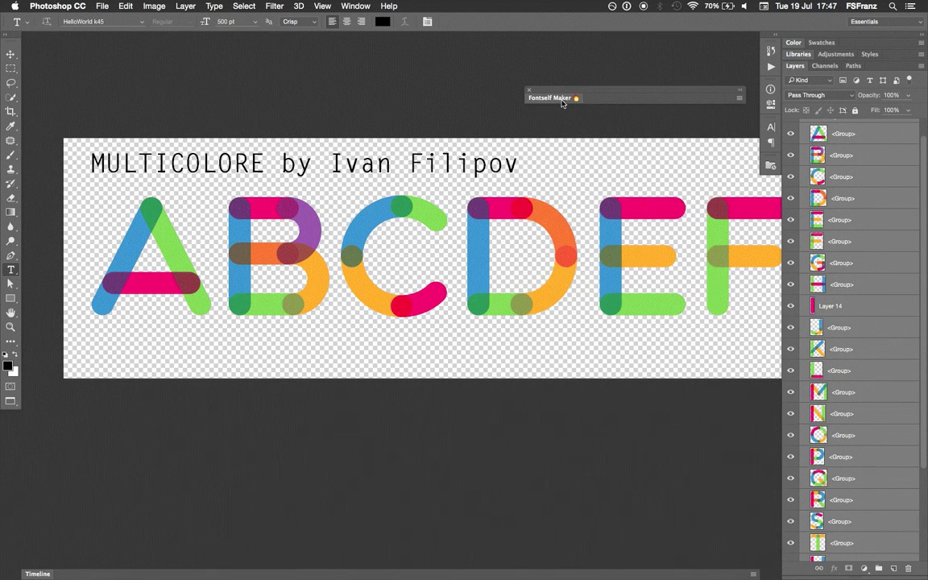
drag(561, 102, 605, 62)
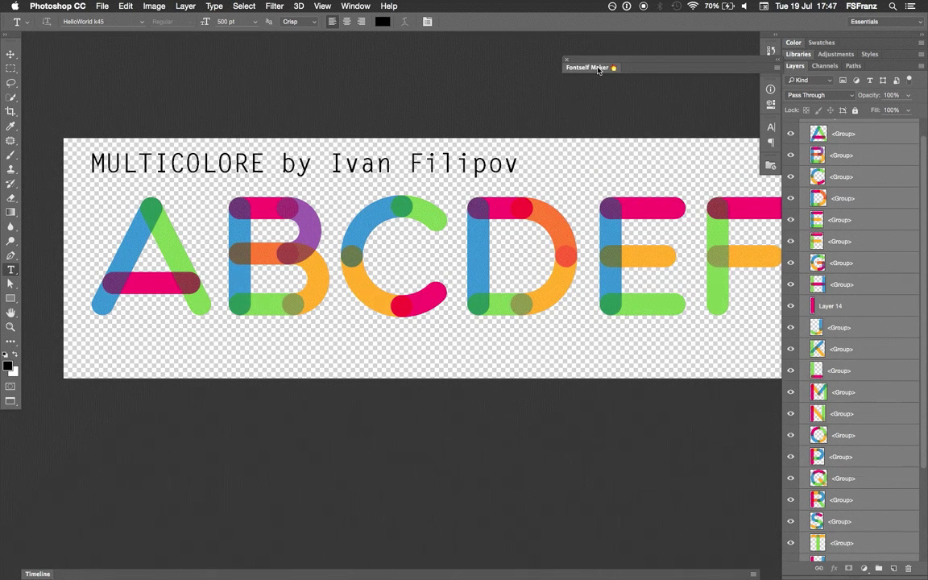
scroll(854, 199, down, 5)
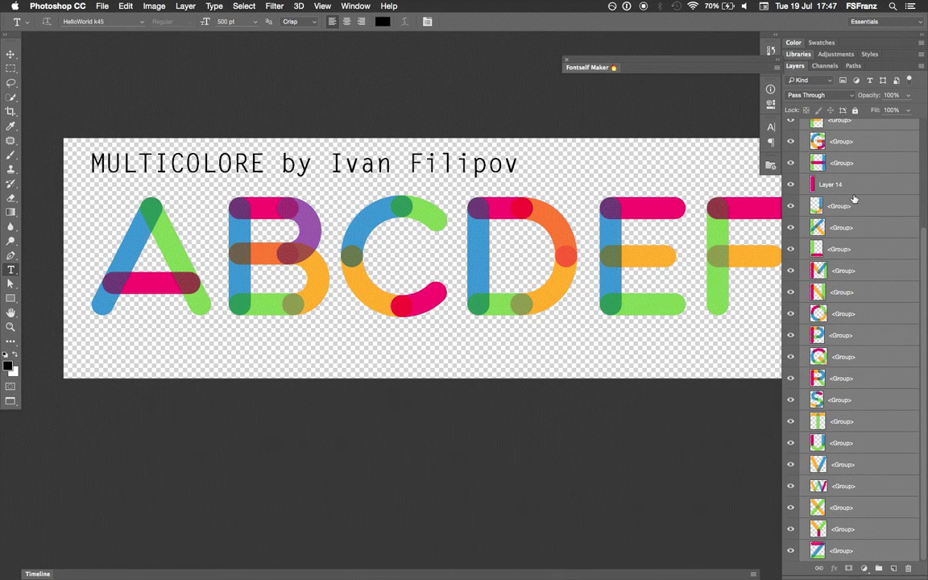
scroll(854, 199, up, 5)
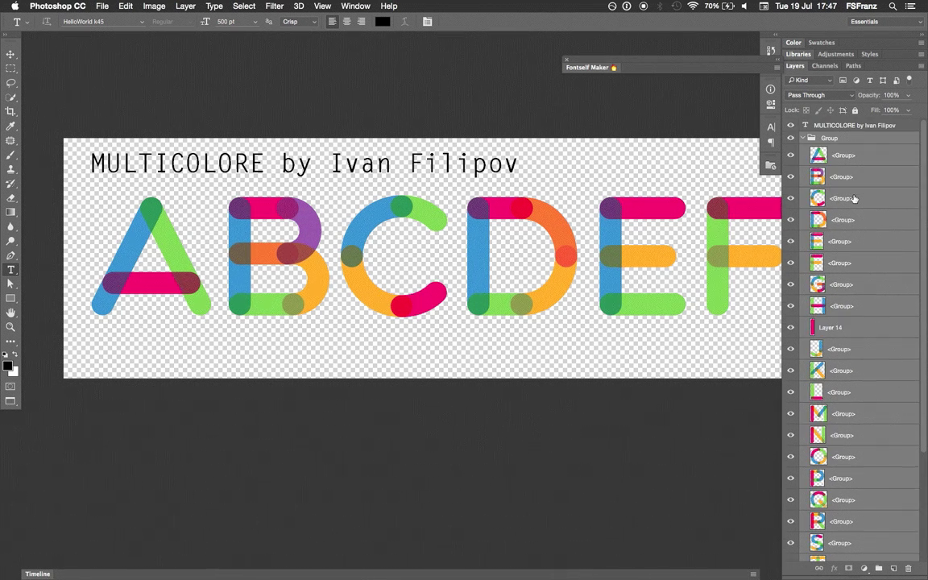
Switch Fontself Maker to BMP, build glyphs A–Z from the colour letters, preview HELLO WORLD.
click(588, 68)
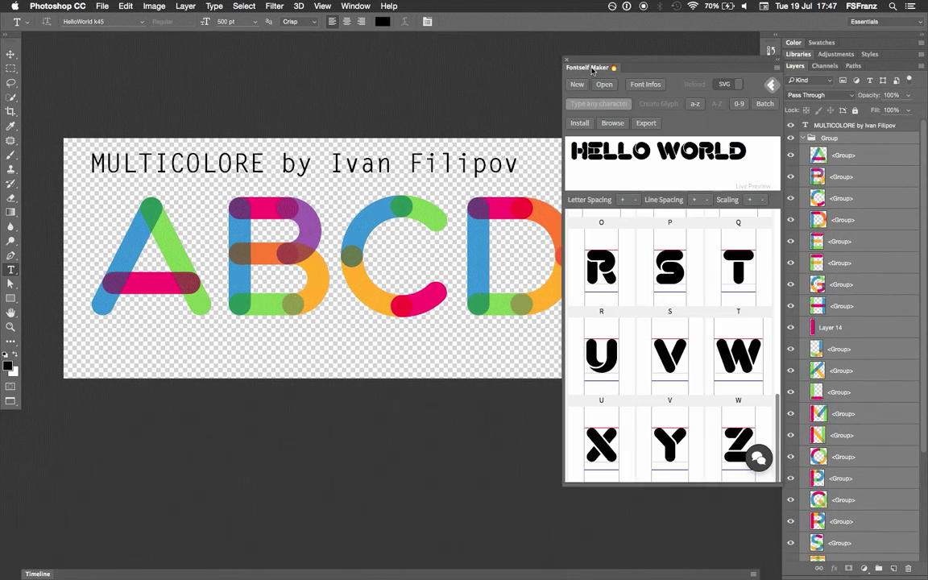
click(777, 67)
click(776, 67)
click(735, 86)
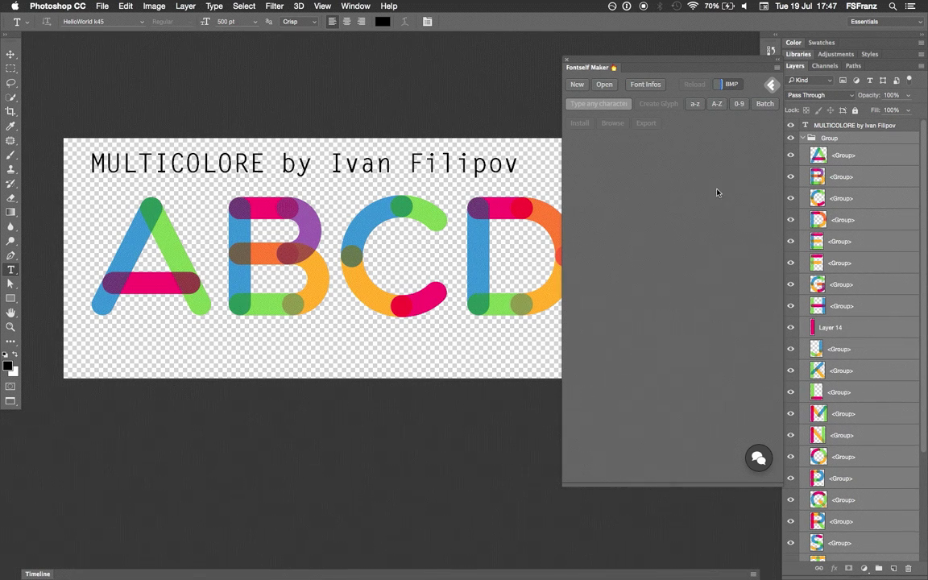
click(715, 105)
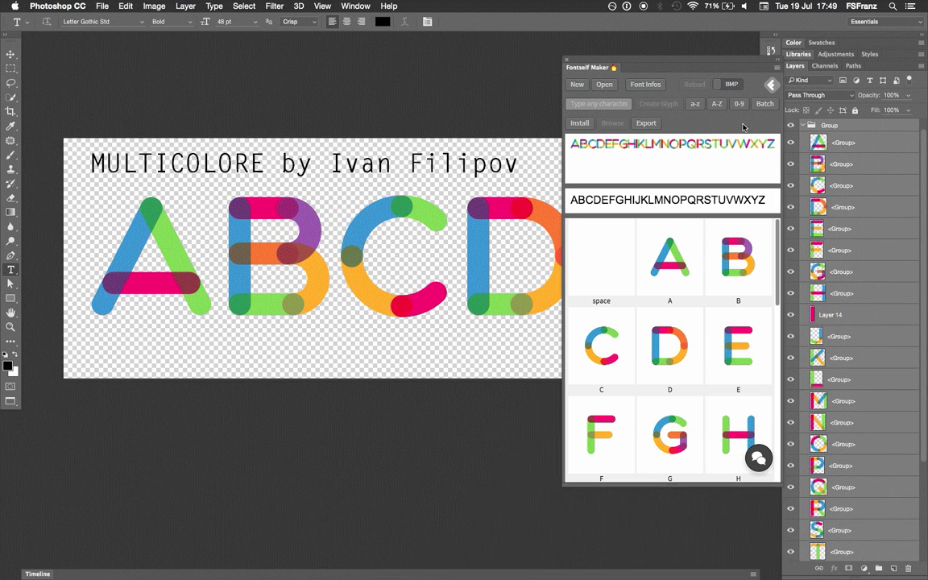
double_click(643, 203)
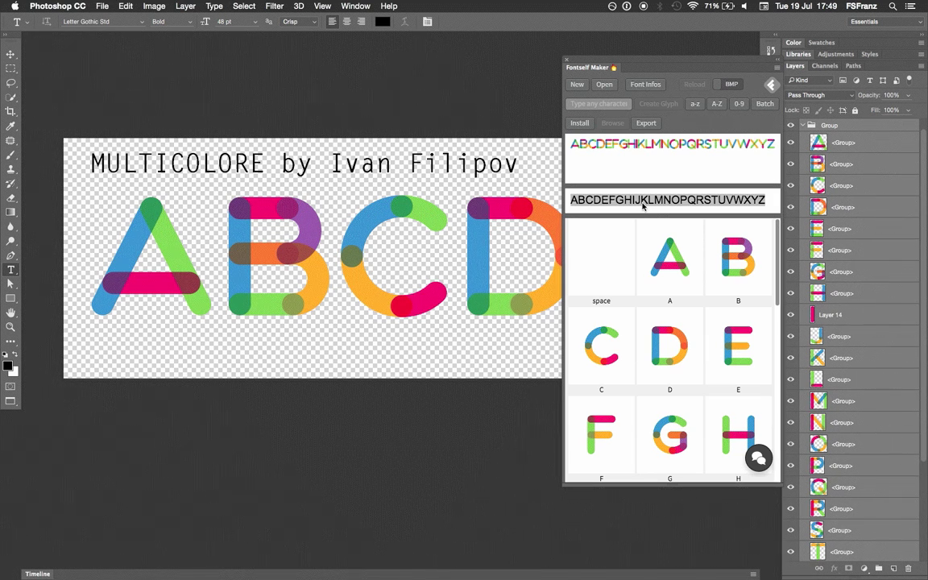
text(HELLO )
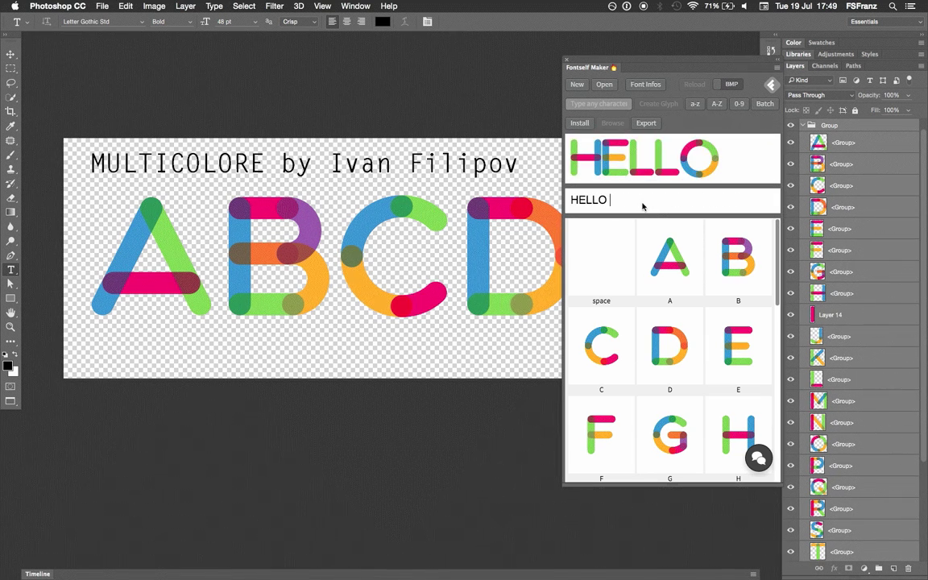
text(WORLD)
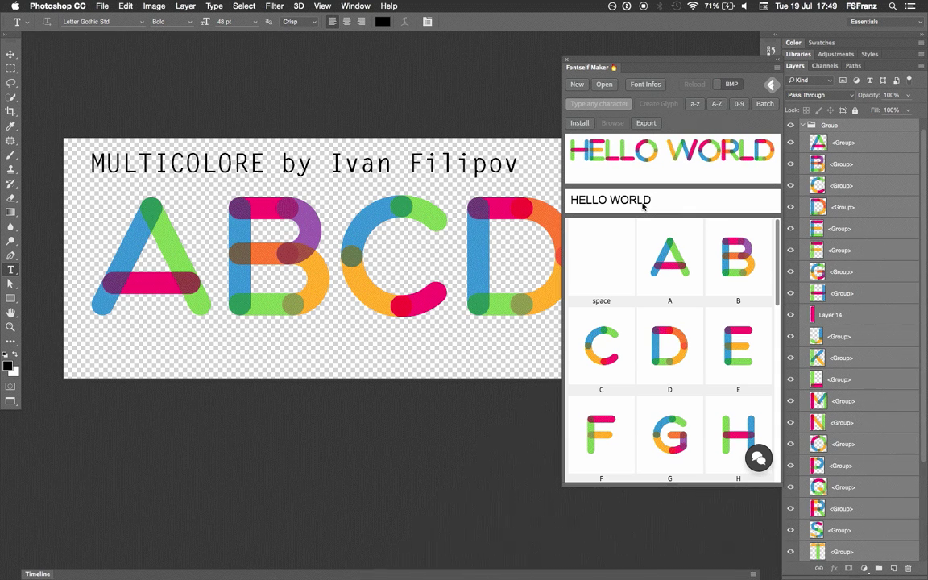
Export the colour font as HelloColor.otf to Downloads and open it.
click(643, 125)
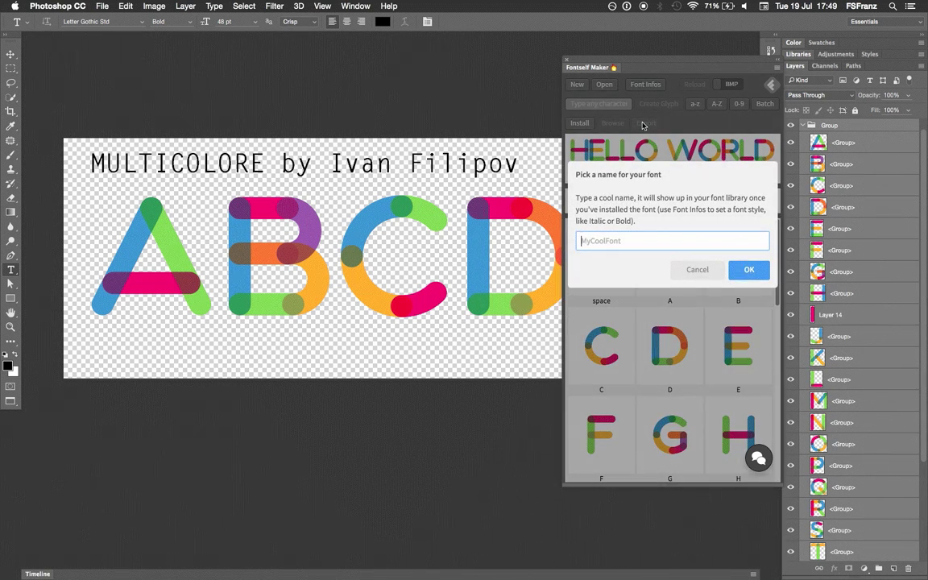
text(HelloColor)
key(Return)
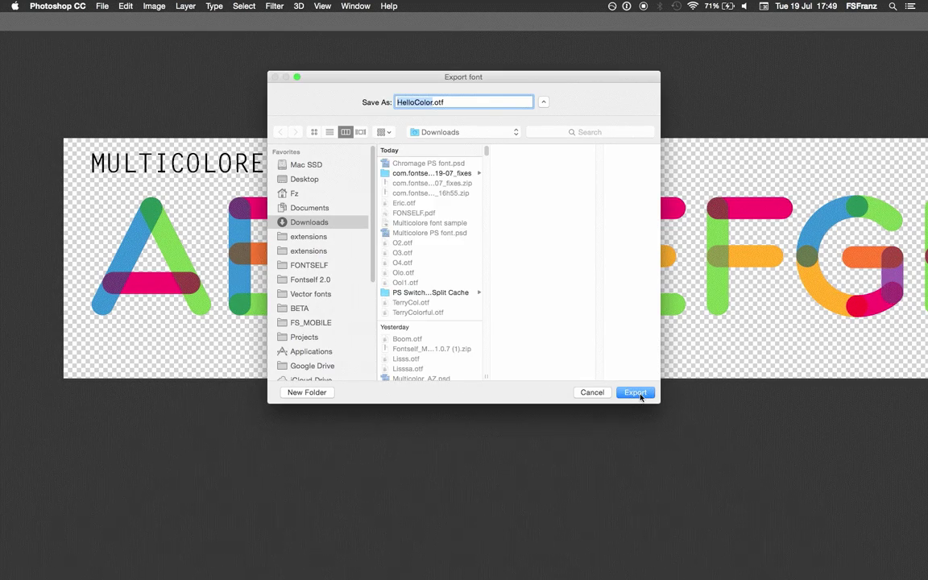
click(641, 394)
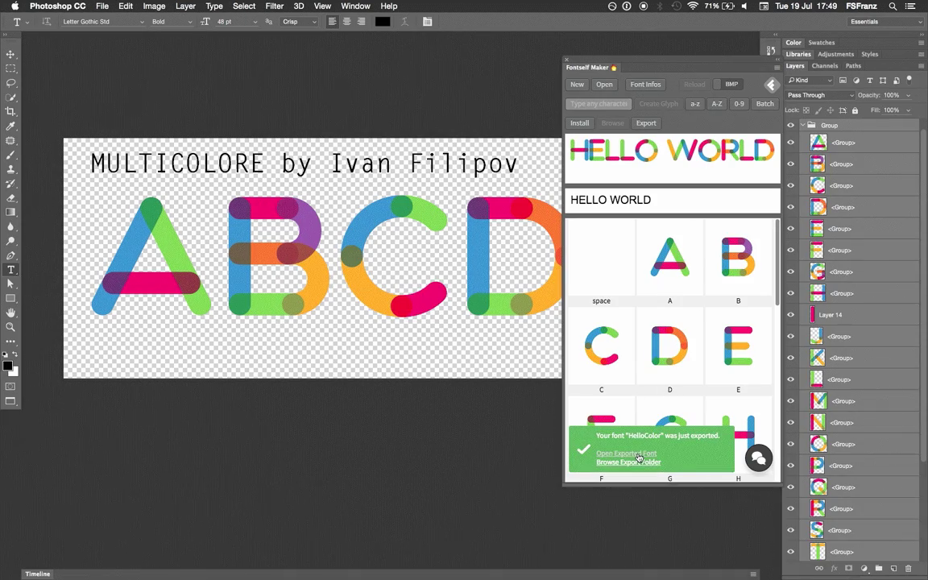
key(Tab)
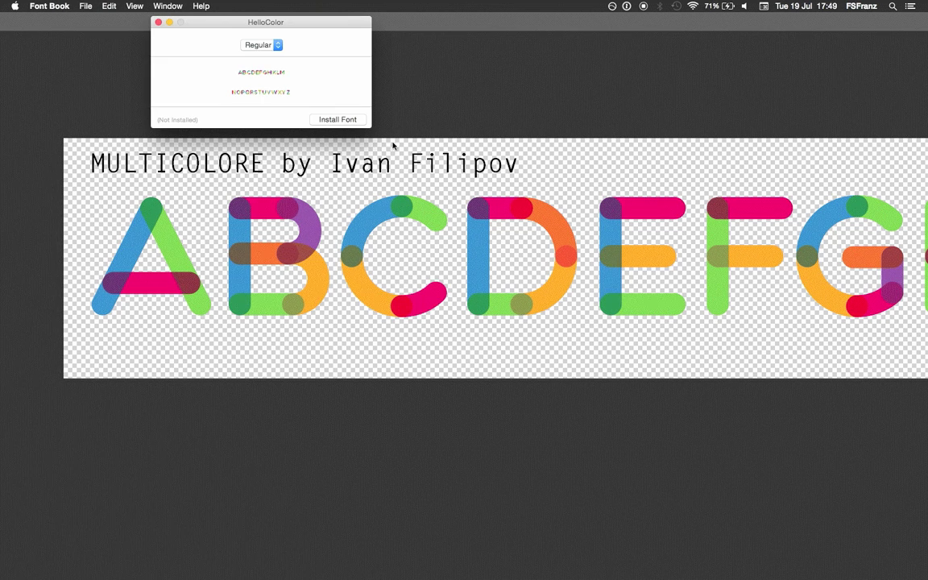
Install HelloColor in Font Book, then bring the TextEdit document to the front.
click(347, 123)
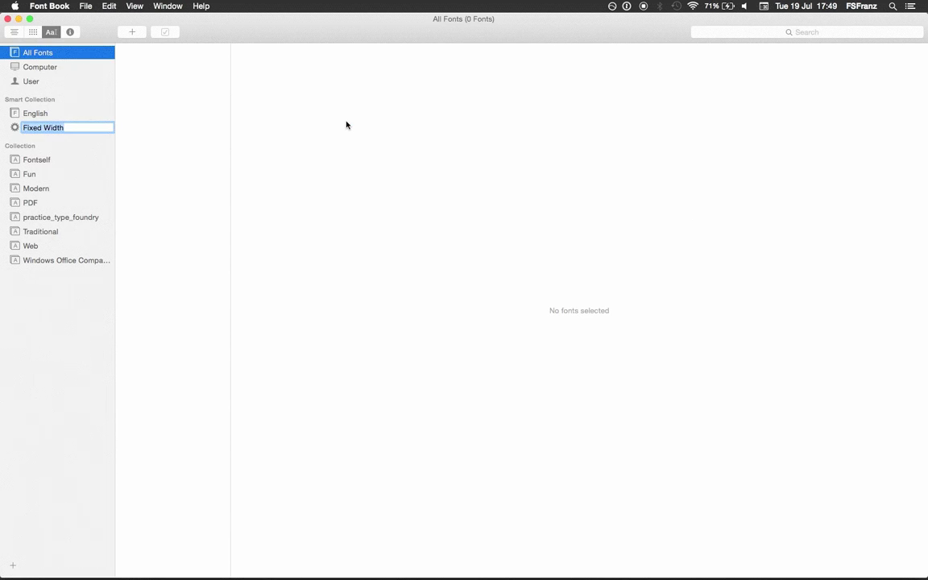
key(super+Tab)
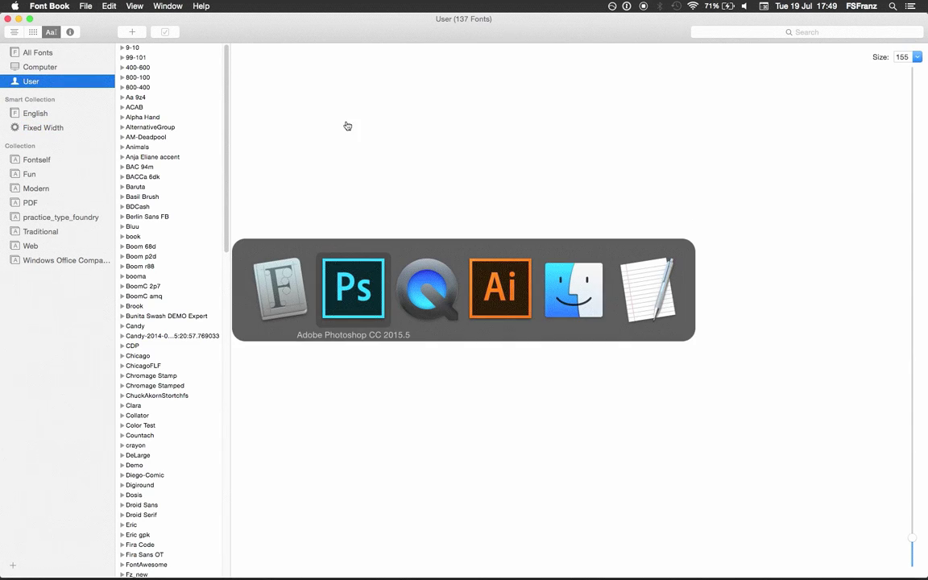
click(632, 311)
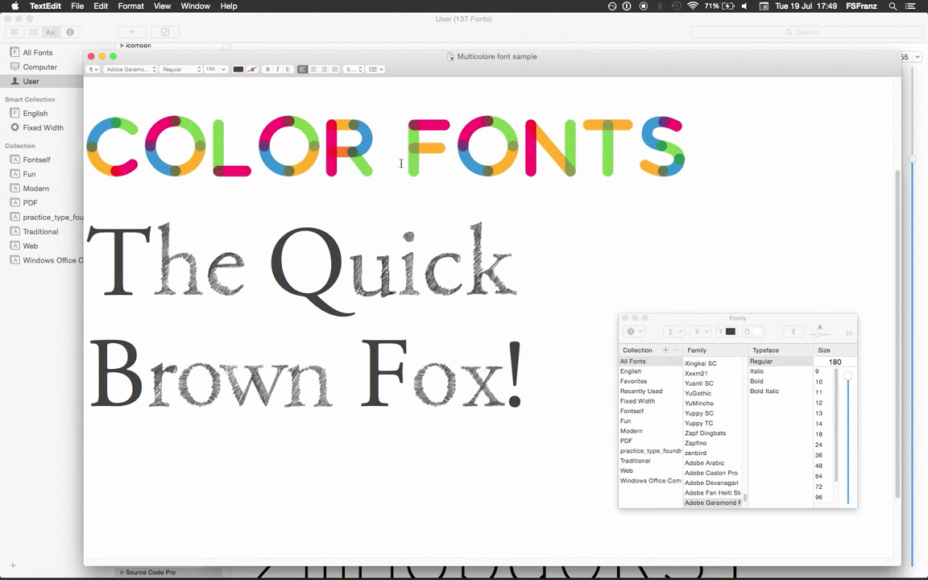
Replace 'OR' in the COLOR headline with 'IFY' so it reads COLIFY FONTS.
drag(379, 149, 260, 144)
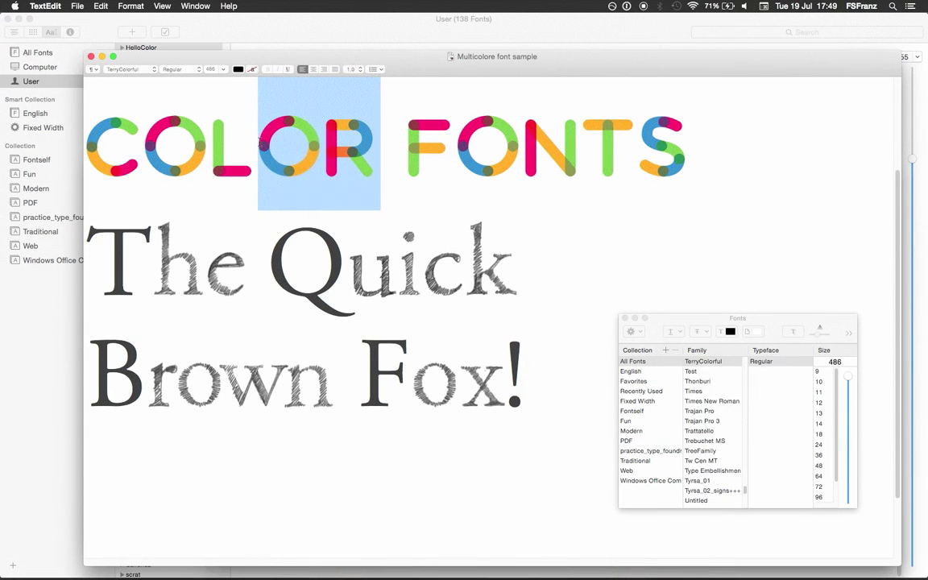
text(IFY)
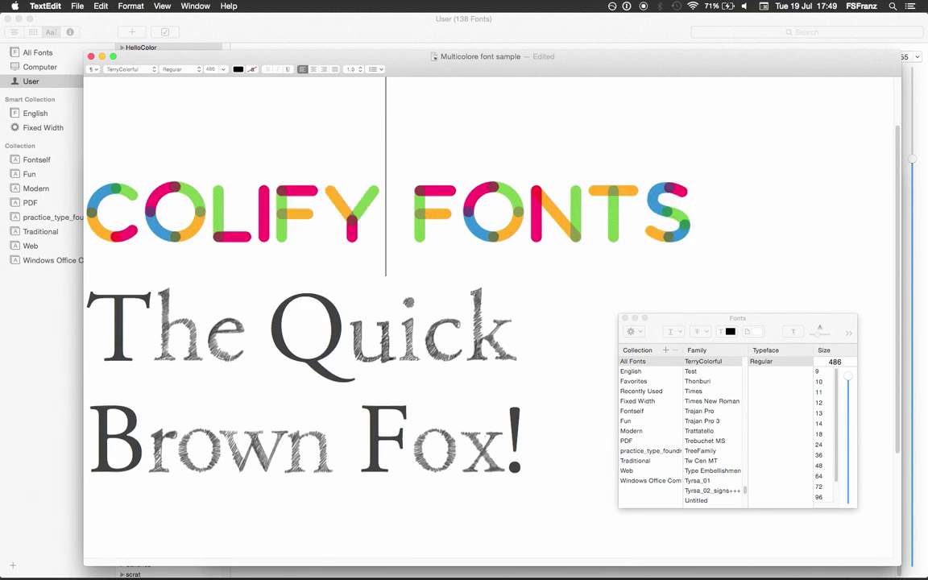
scroll(209, 165, down, 3)
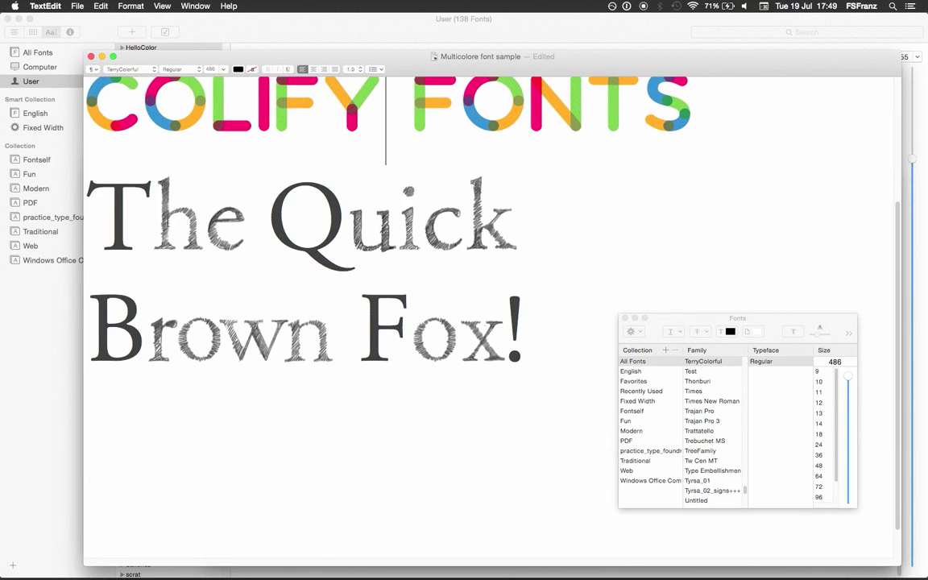
Retype 'he' after the T of 'The' and delete the leftover extra letters.
click(122, 201)
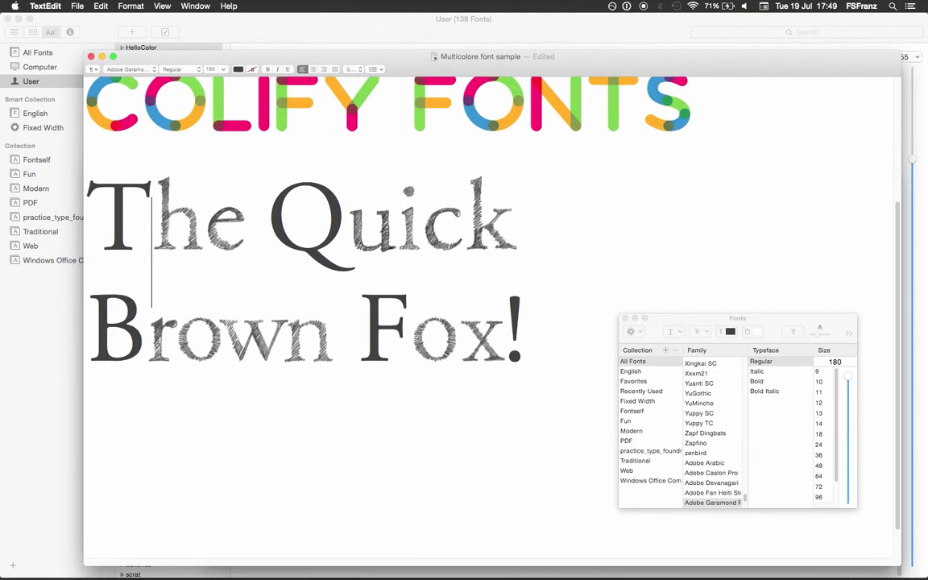
text(he)
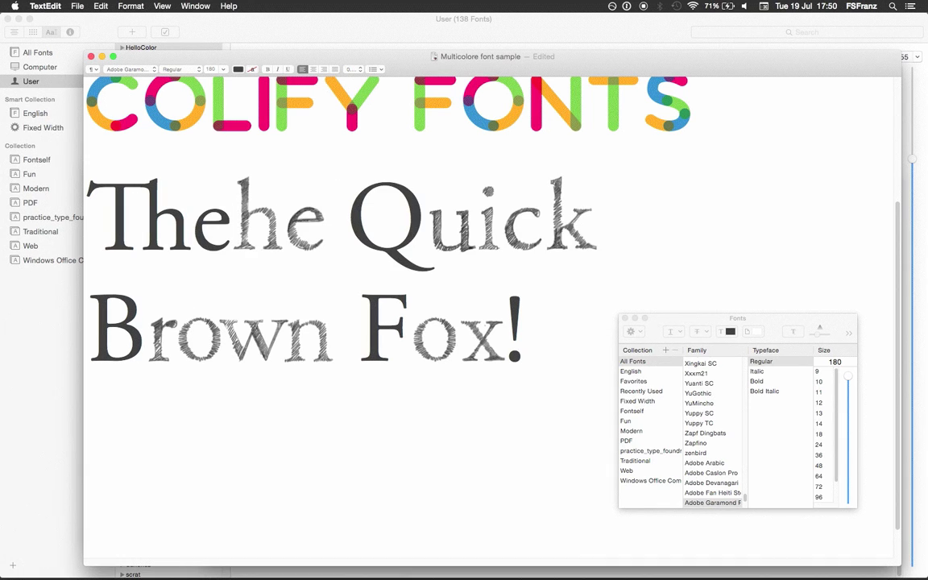
key(shift+Right)
key(BackSpace)
key(shift+Right)
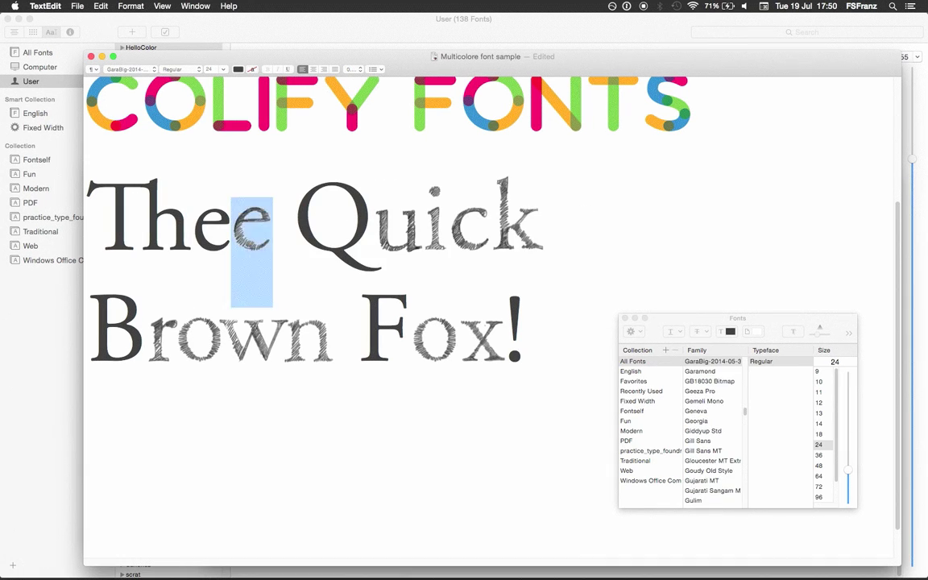
key(BackSpace)
Insert 'Fontself' after Quick, making the line 'The QuickFontself Brown Fox!'.
click(499, 234)
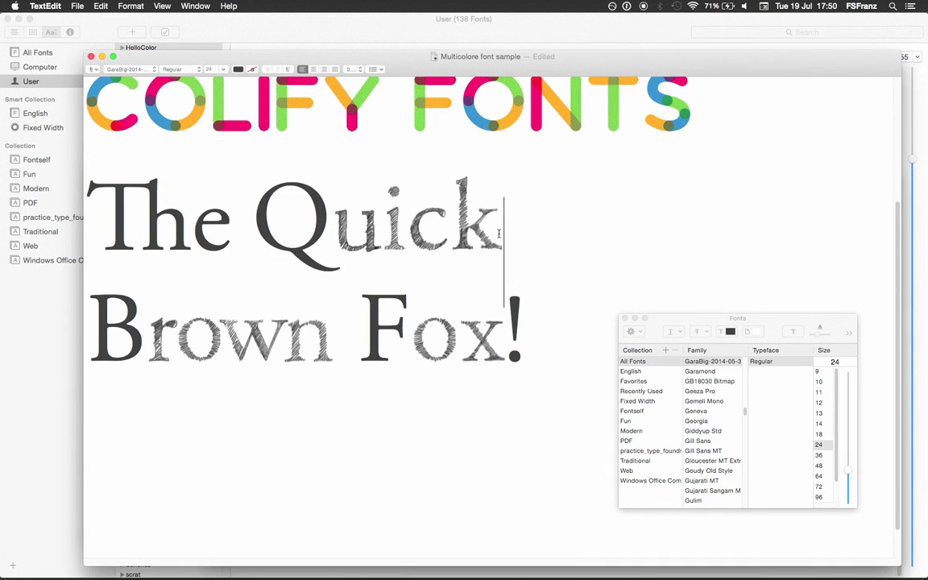
text(Fontse)
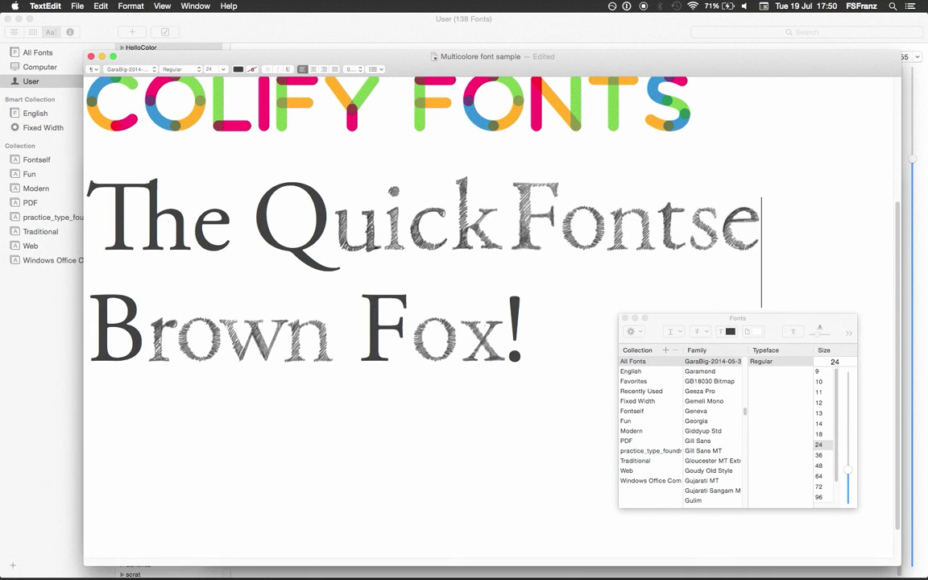
text(lf)
scroll(451, 274, up, 2)
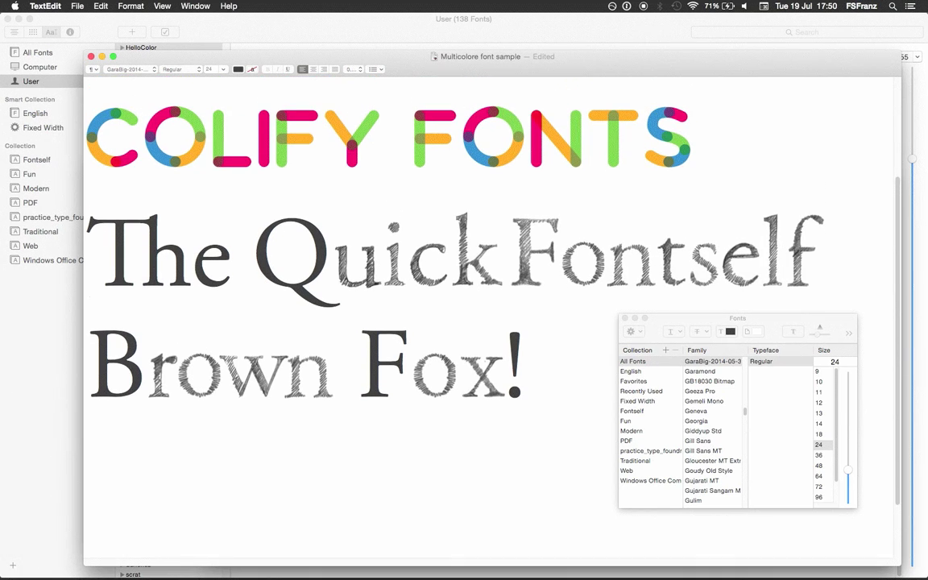